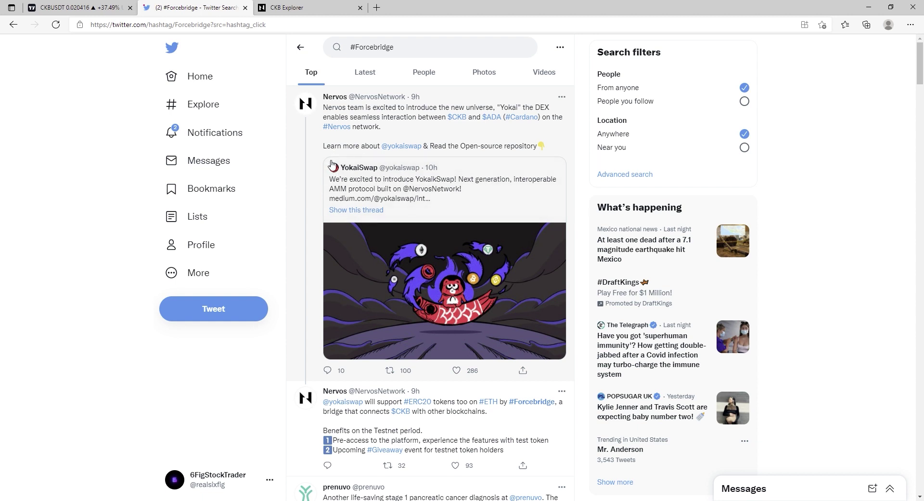
Review the Nervos tweet on YokaiSwap, the CKBUSDT chart and the Daily Nervos DAO Deposit chart in CKB Explorer
mouse_move(386, 170)
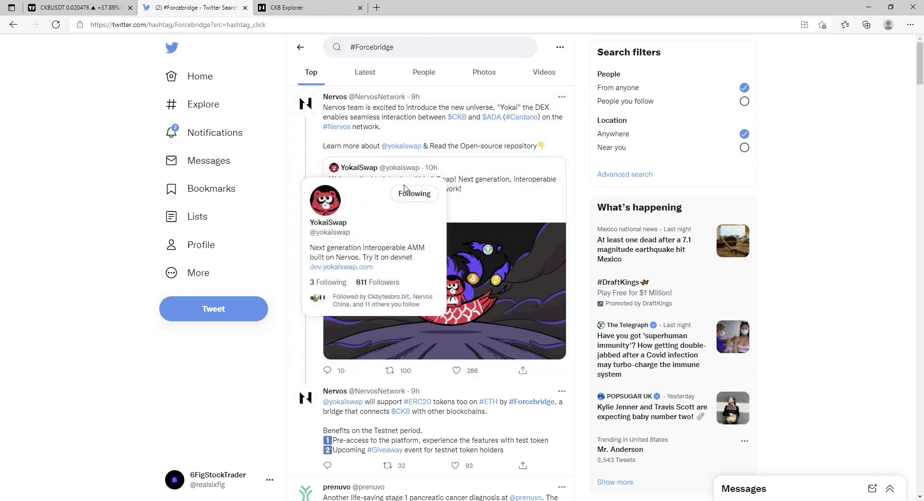
click(80, 9)
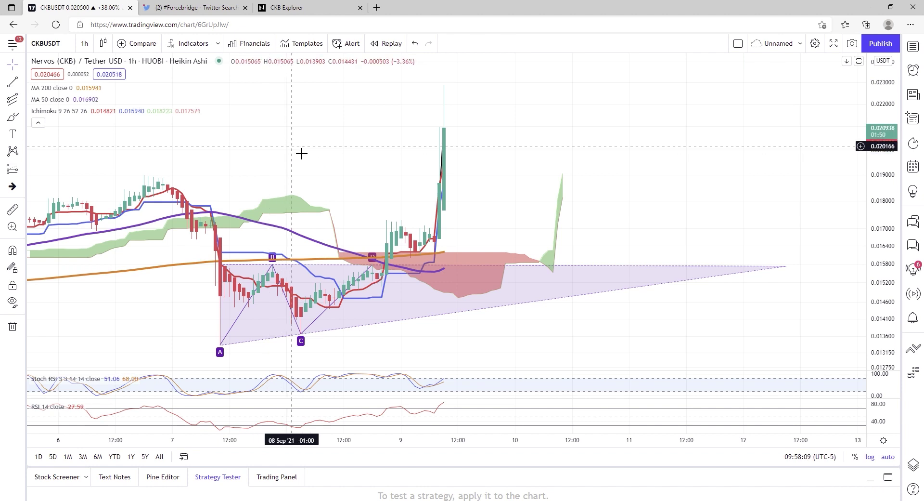
click(198, 8)
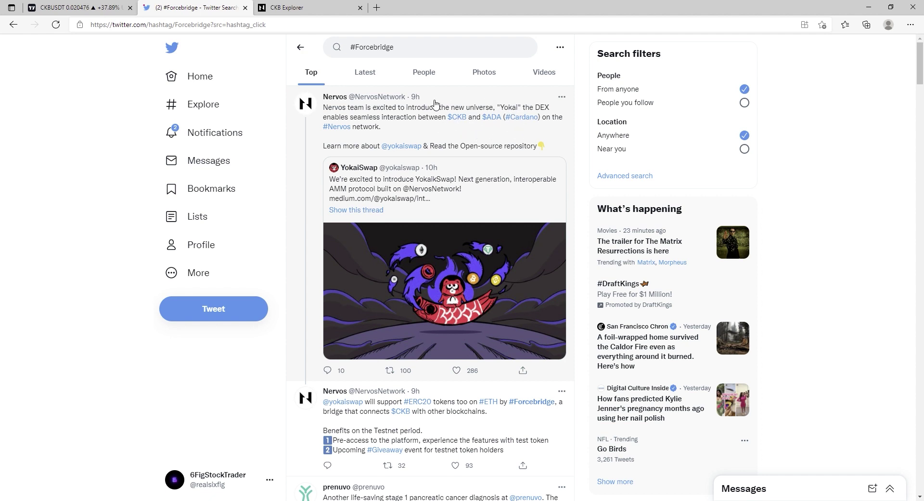
click(316, 9)
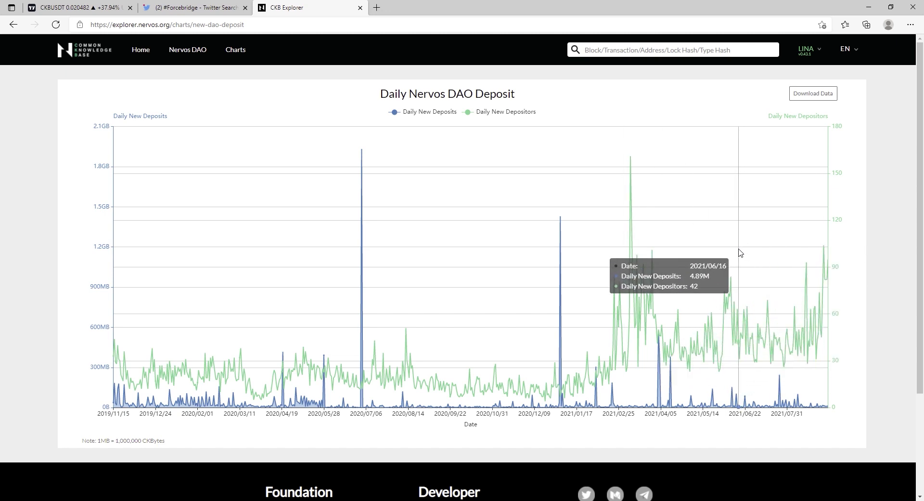
click(213, 14)
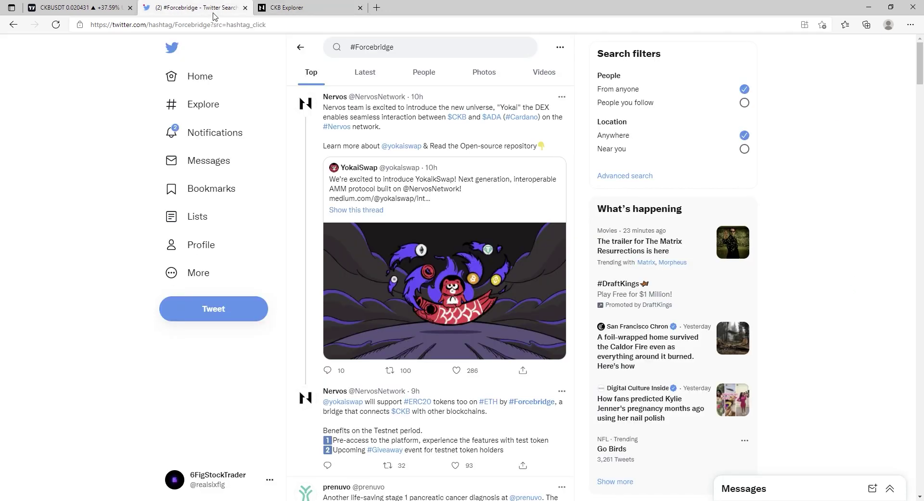
Switch to the TradingView CKBUSDT chart and examine the 1-hour price history around the ABCD triangle and the latest breakout
click(97, 7)
scroll(511, 264, down, 5)
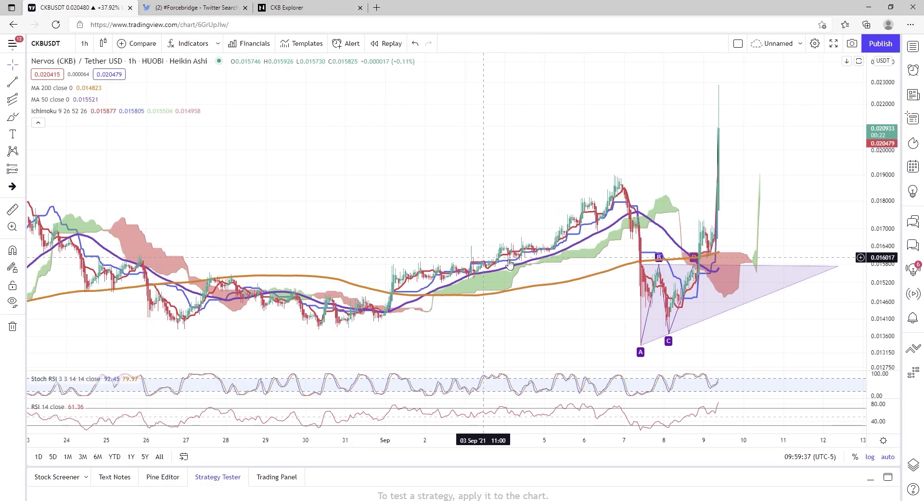
scroll(510, 264, down, 3)
scroll(730, 299, up, 3)
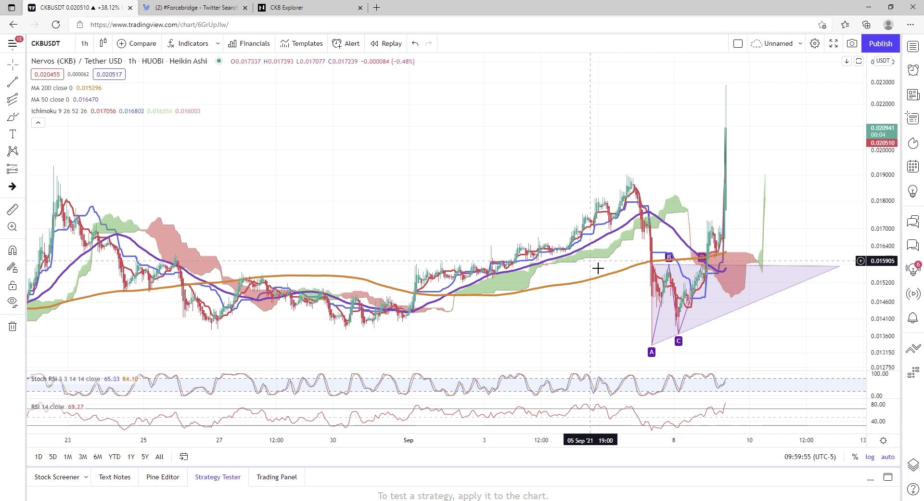
scroll(585, 289, down, 6)
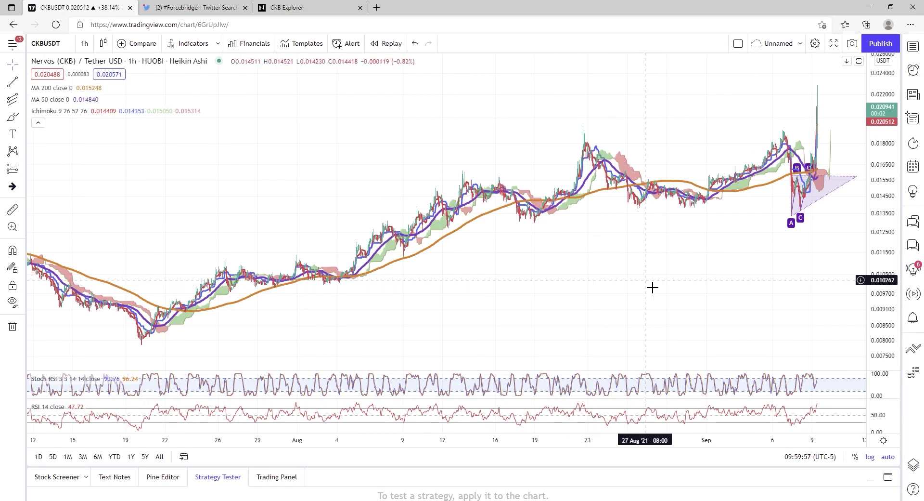
scroll(652, 299, up, 3)
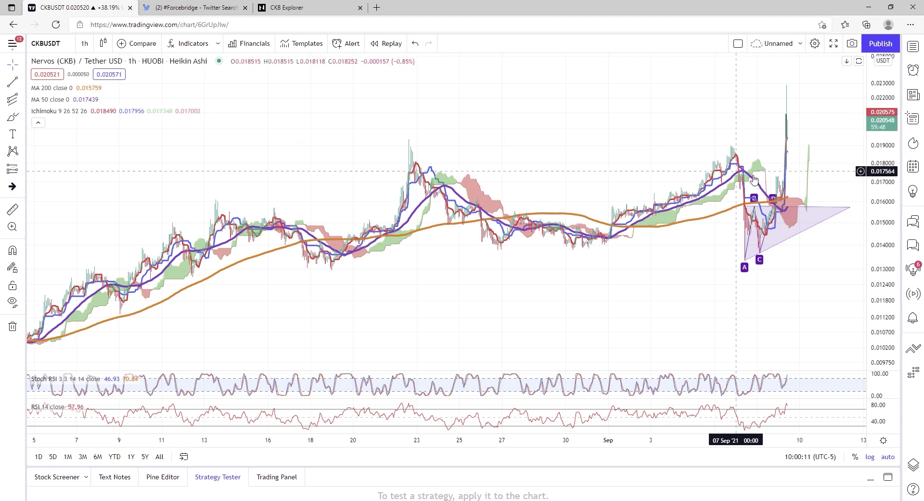
scroll(699, 200, up, 3)
scroll(699, 201, up, 4)
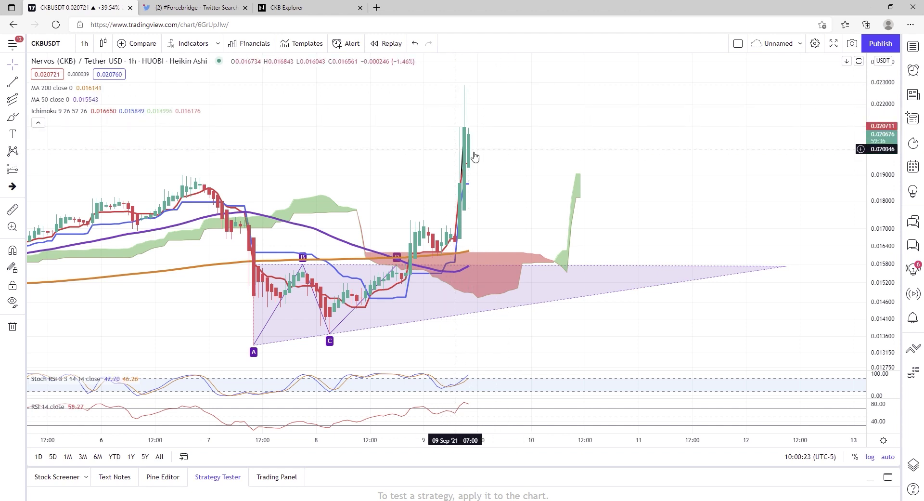
scroll(491, 191, down, 4)
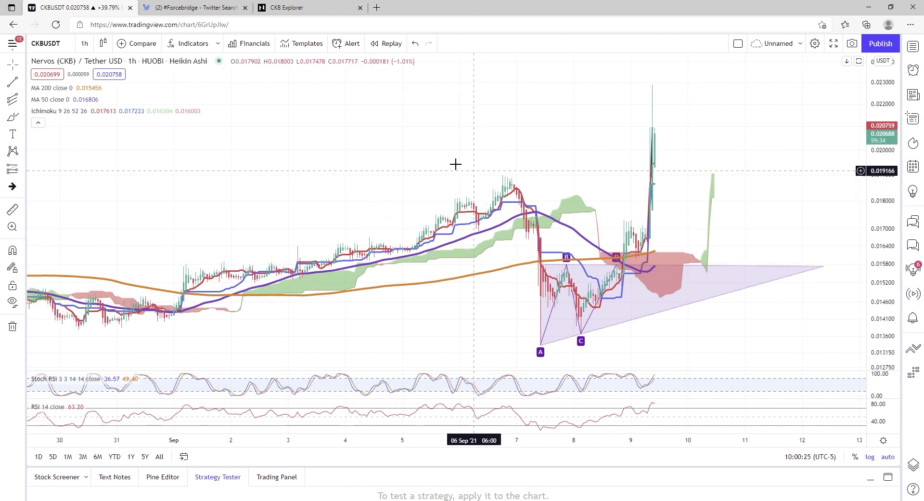
Switch the CKBUSDT chart to the 4-hour interval and finally to the 1-day interval, bringing the latest candles and Ichimoku cloud into view
click(84, 43)
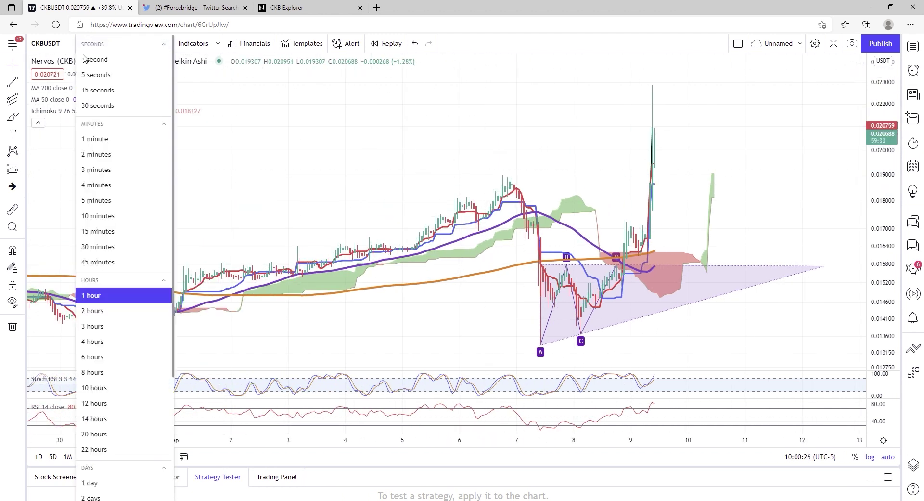
click(106, 344)
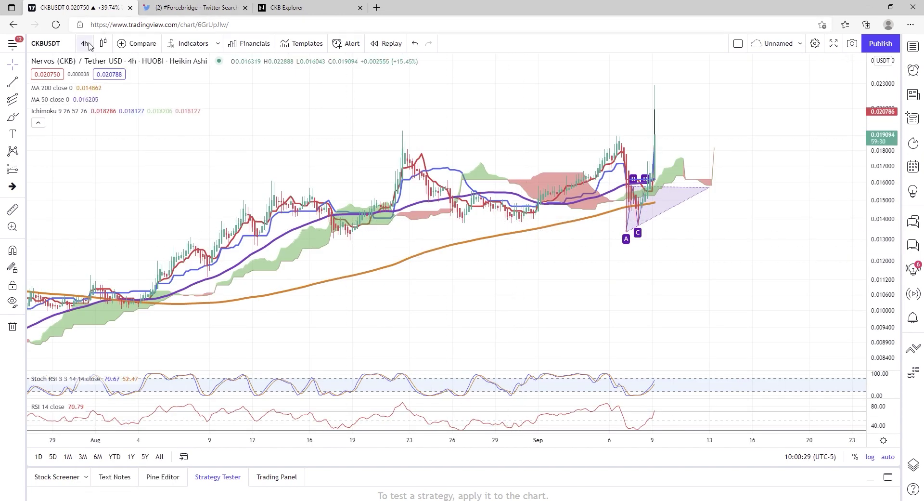
click(88, 44)
click(116, 482)
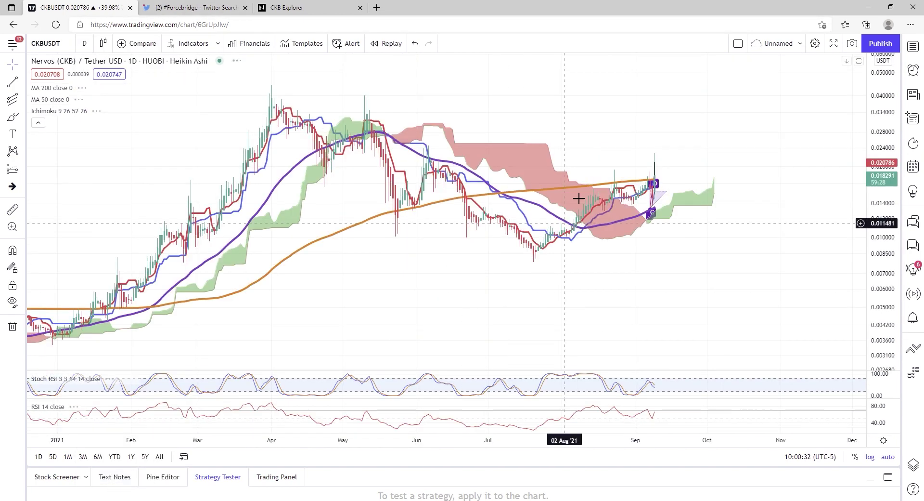
scroll(460, 264, up, 5)
drag(460, 264, 279, 268)
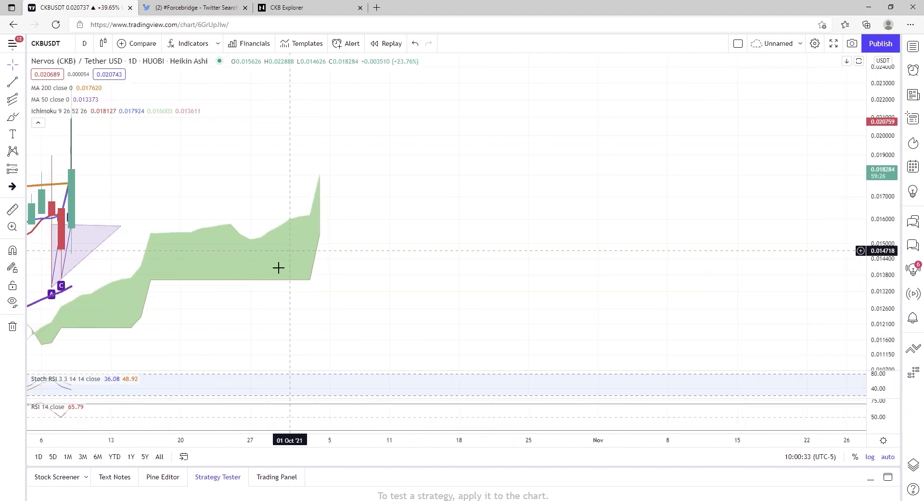
scroll(215, 276, left, 10)
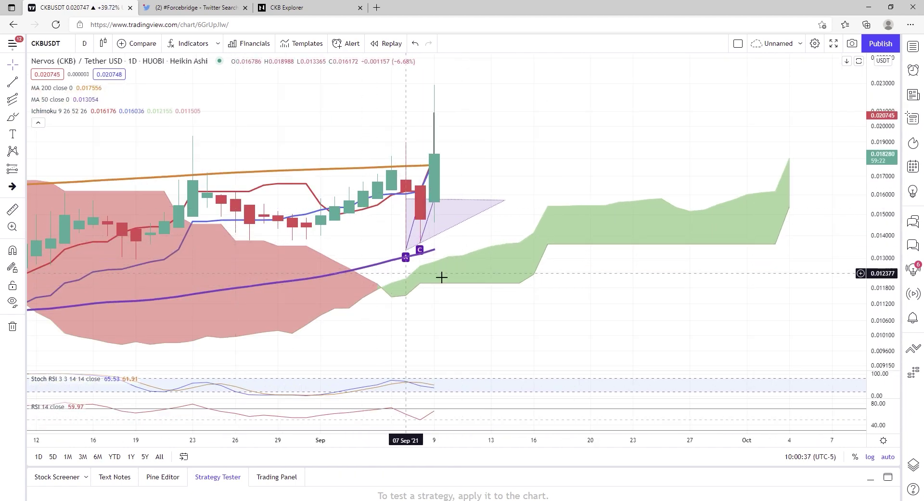
Examine the daily CKBUSDT candles against the 200 and 50 moving averages, the triangle pattern and the Ichimoku cloud
click(426, 251)
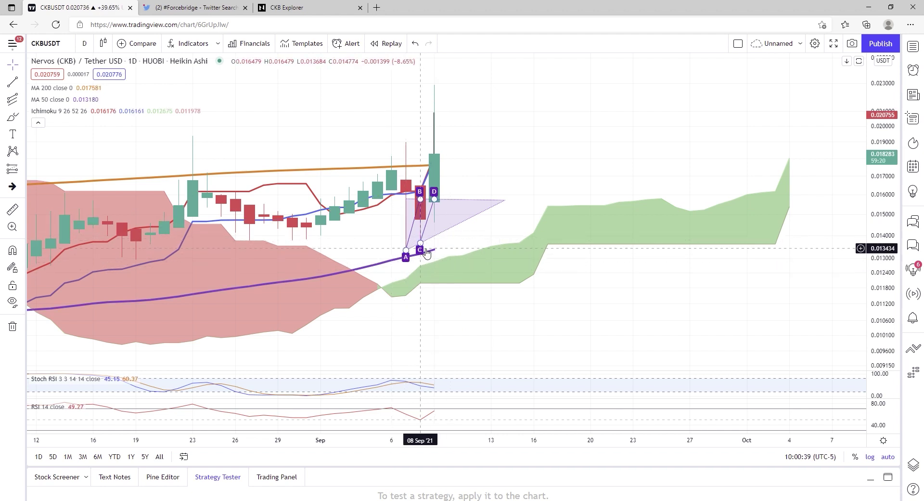
click(438, 255)
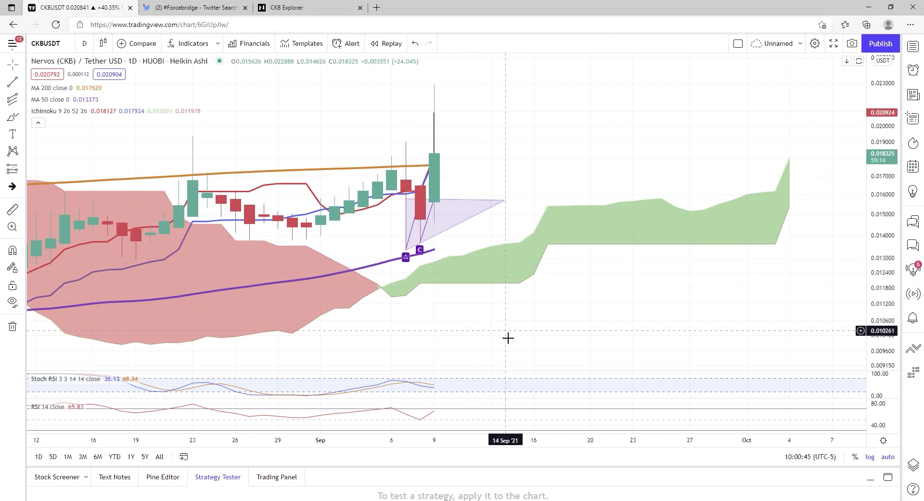
scroll(516, 338, down, 5)
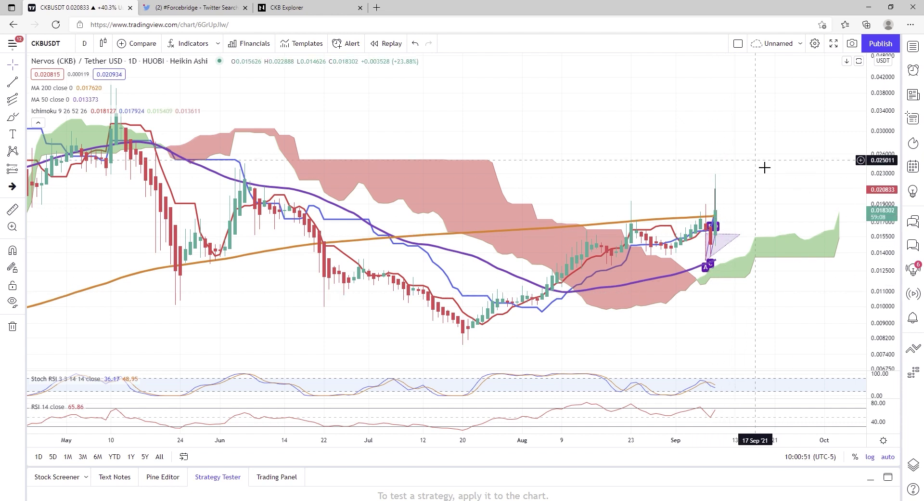
scroll(708, 258, up, 2)
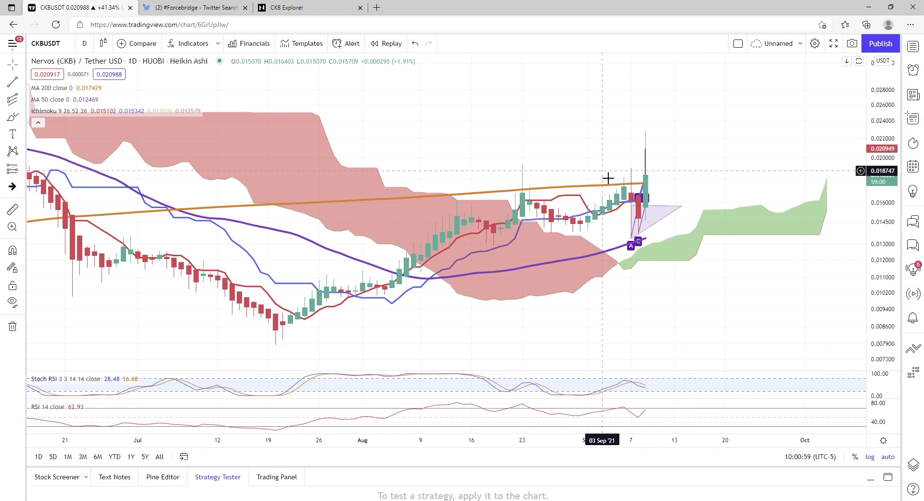
scroll(614, 183, down, 2)
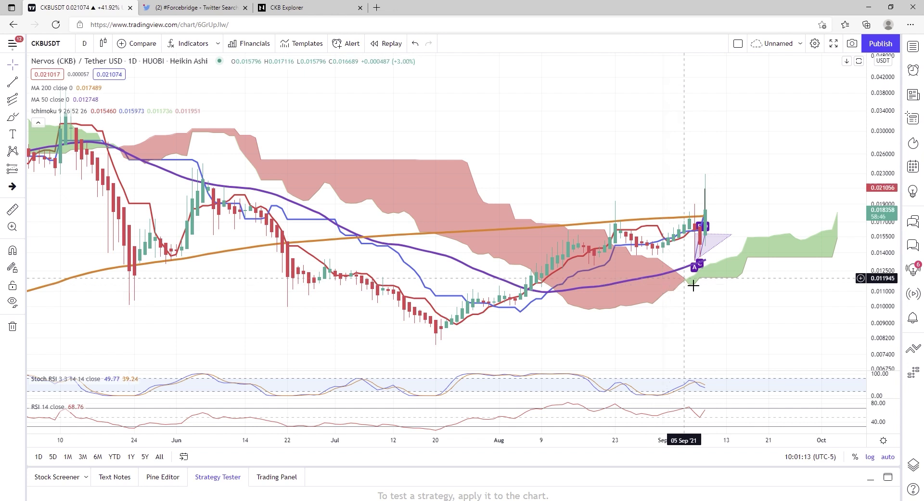
scroll(693, 285, up, 2)
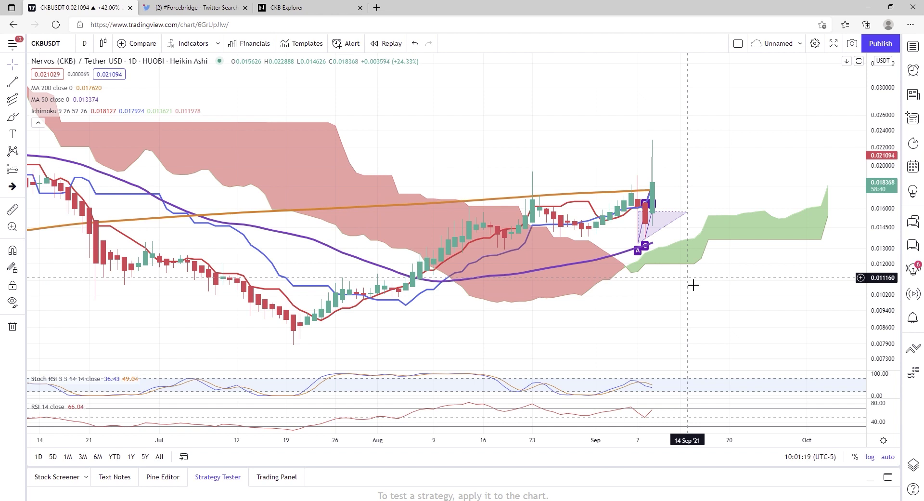
Cycle through the watchlist symbols to the Bitcoin / U.S. Dollar daily chart and focus on its latest candles
key(space)
key(space)
key(space)
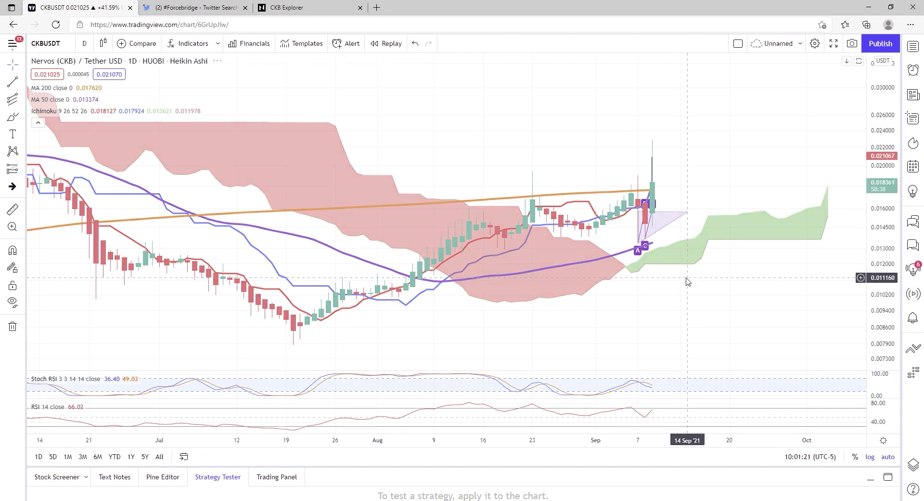
key(space)
key(space)
key(space)
key(space)
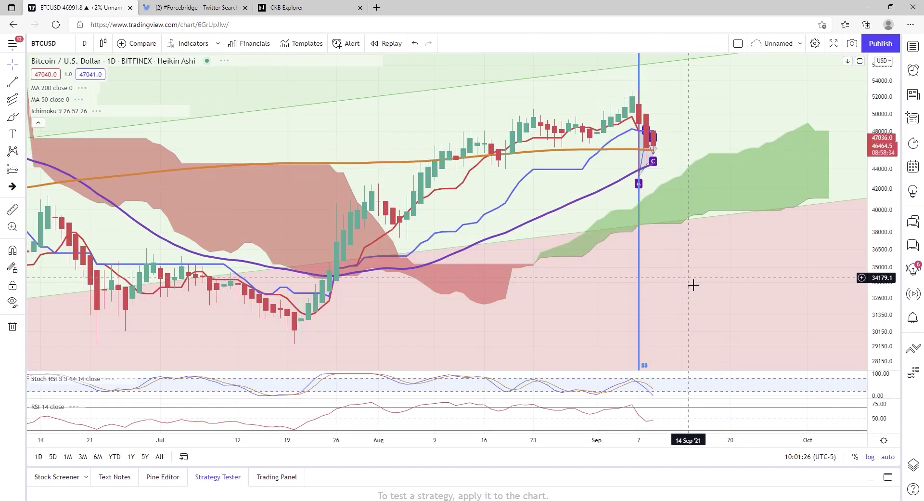
scroll(671, 258, up, 2)
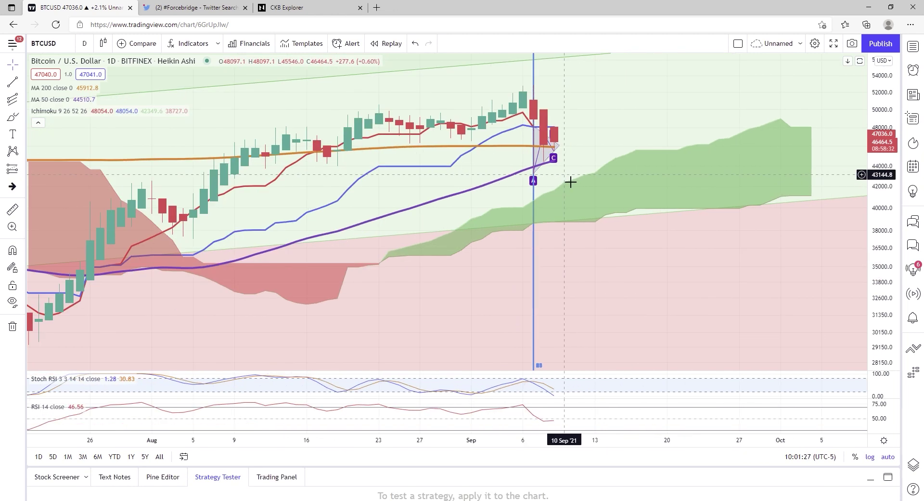
Set the BTCUSD chart to the 12-hour interval and inspect recent candles against the Ichimoku cloud and Fibonacci time zones
click(83, 47)
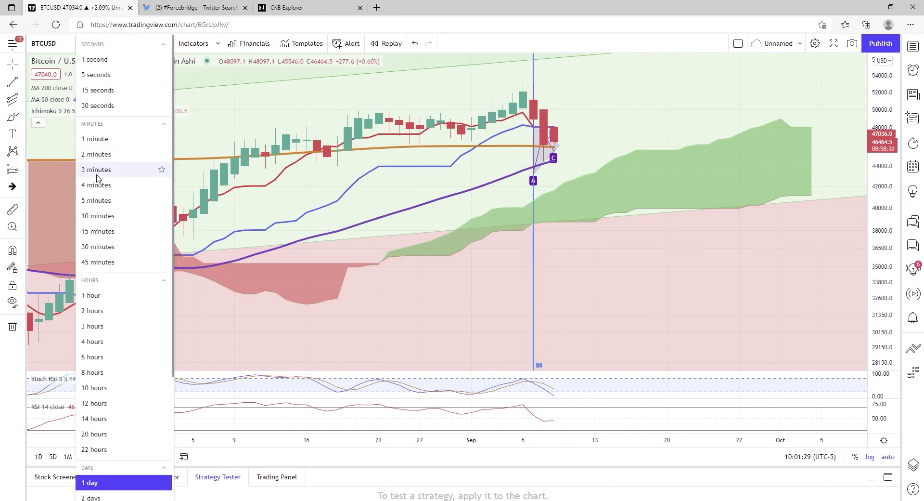
click(104, 409)
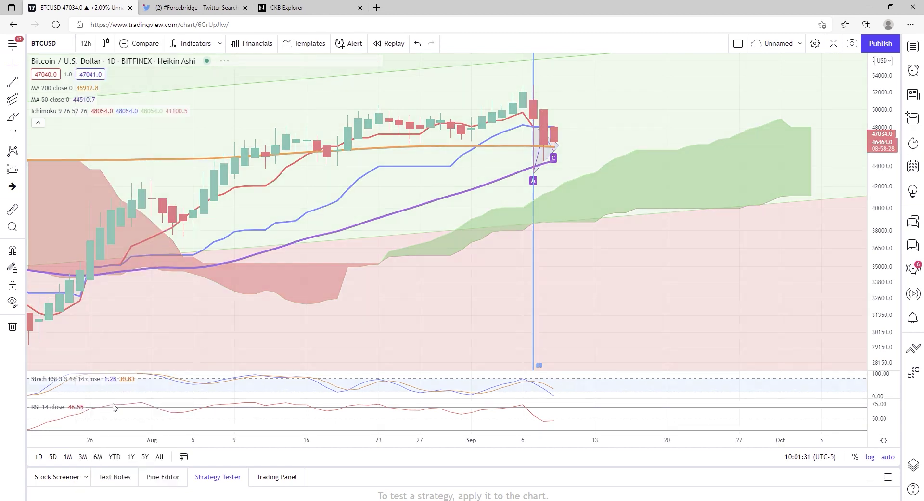
scroll(465, 192, up, 2)
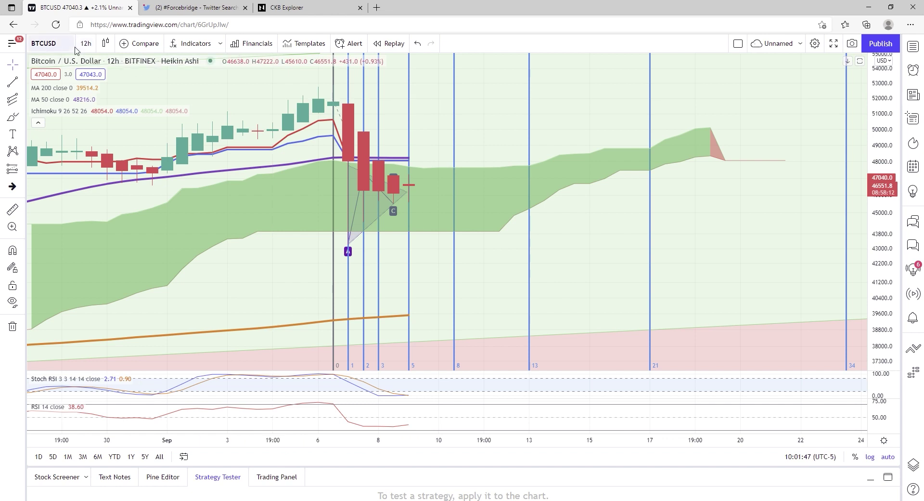
scroll(315, 190, down, 3)
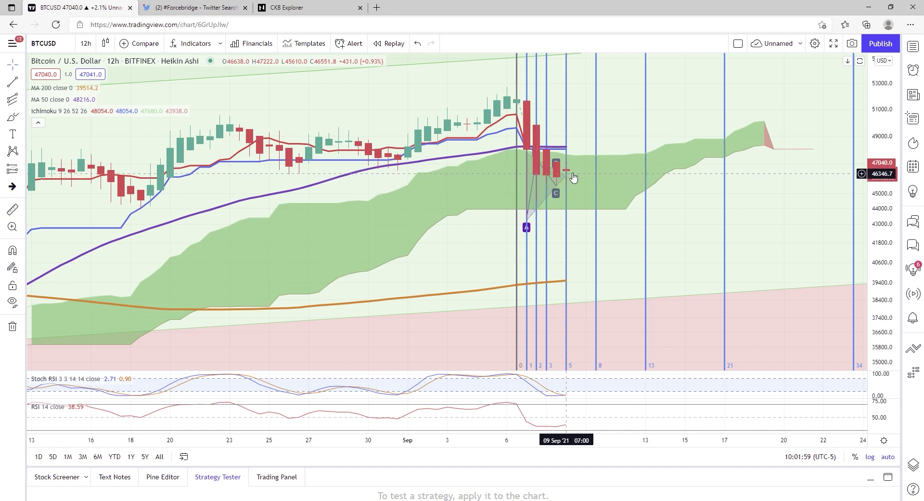
Set the BTCUSD chart to the 4-hour interval and examine the ABCD triangle against the moving averages and time zone lines
click(85, 44)
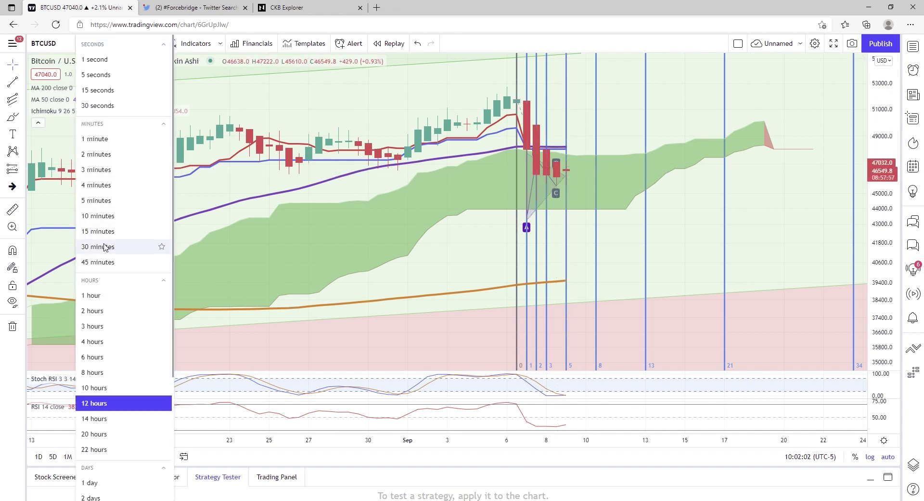
click(120, 340)
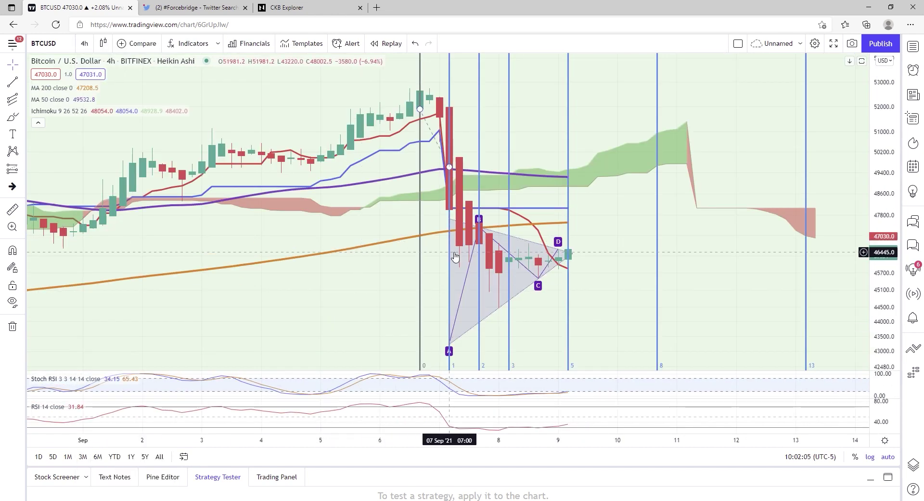
scroll(611, 286, up, 3)
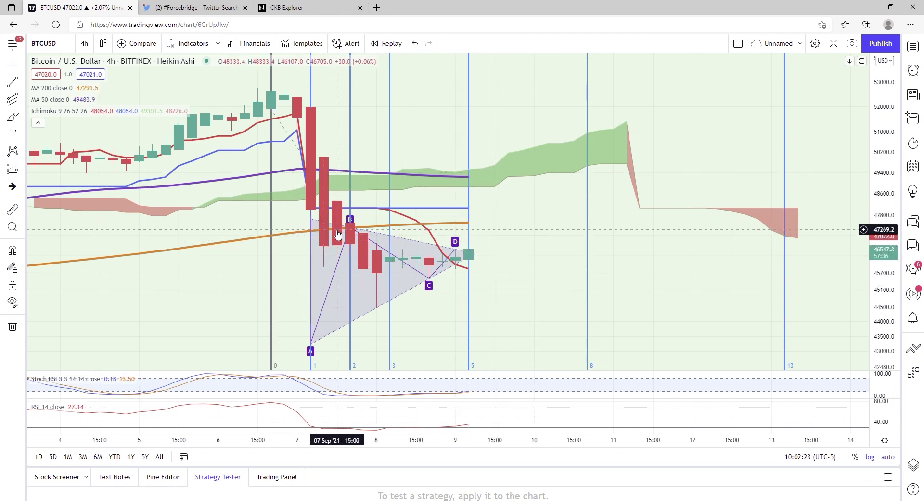
scroll(343, 267, down, 2)
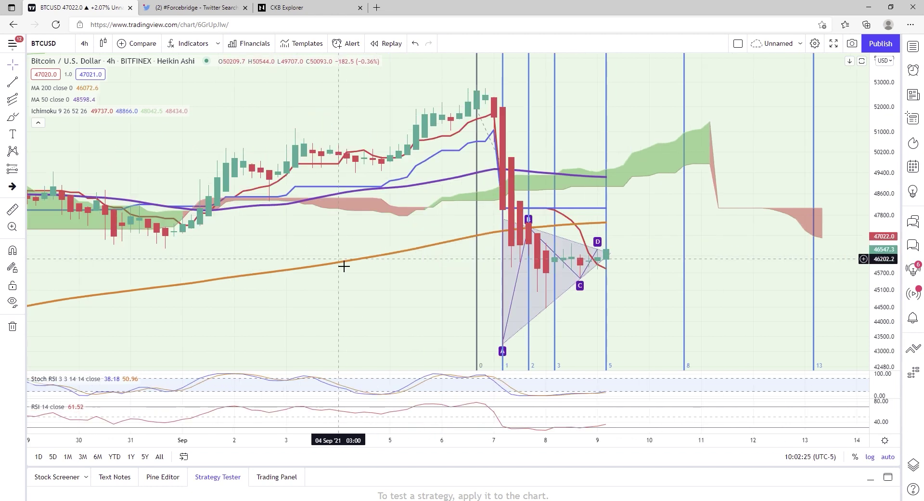
click(85, 43)
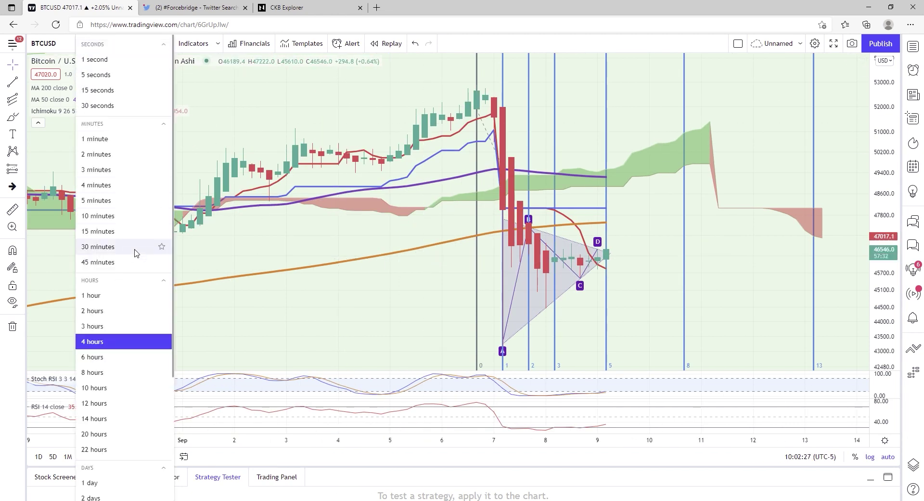
click(404, 303)
scroll(507, 291, down, 2)
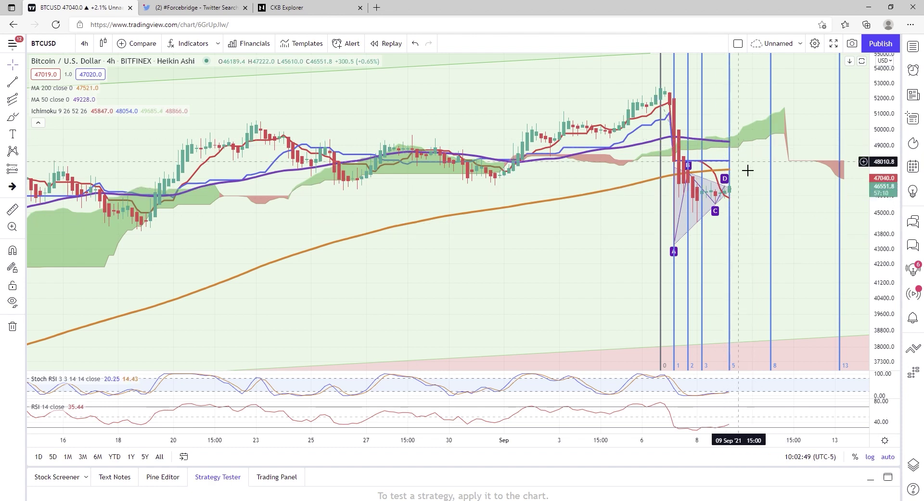
Trace the BTCUSD 4-hour history back to the April ABCD pattern and compare its following price action with the September drop
scroll(607, 268, down, 5)
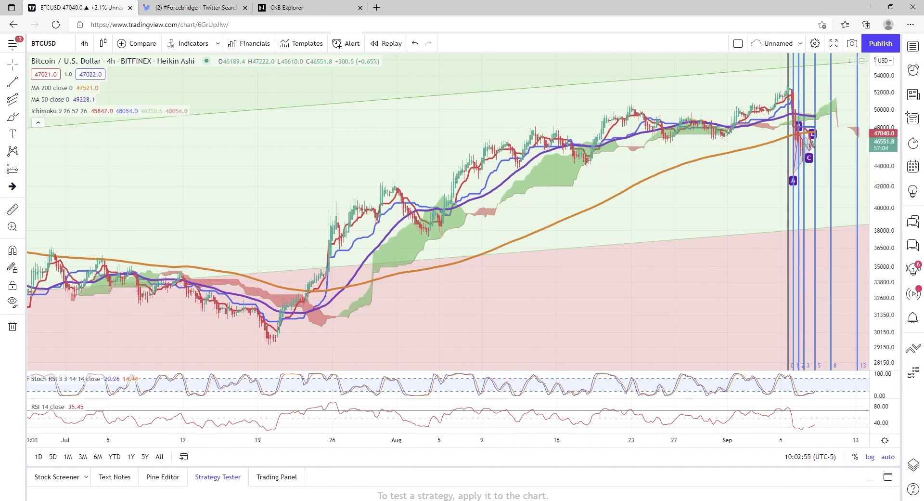
drag(64, 172, 708, 188)
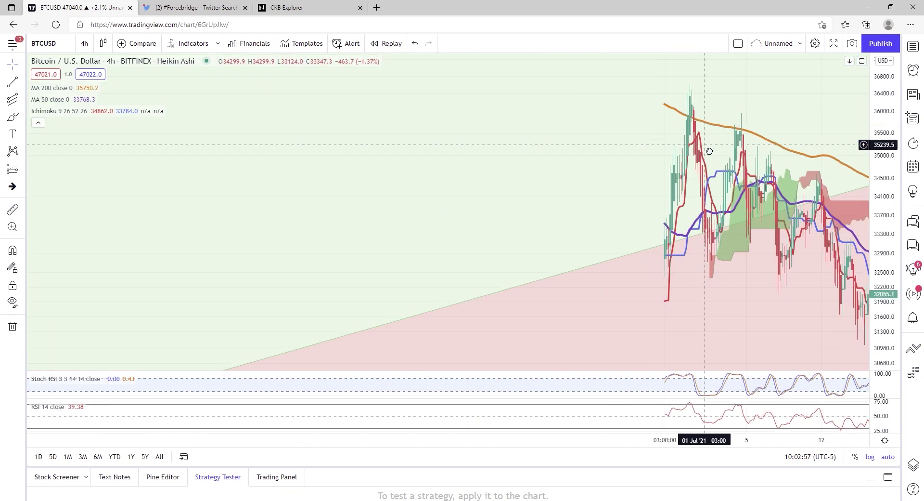
drag(524, 195, 716, 192)
drag(398, 179, 461, 179)
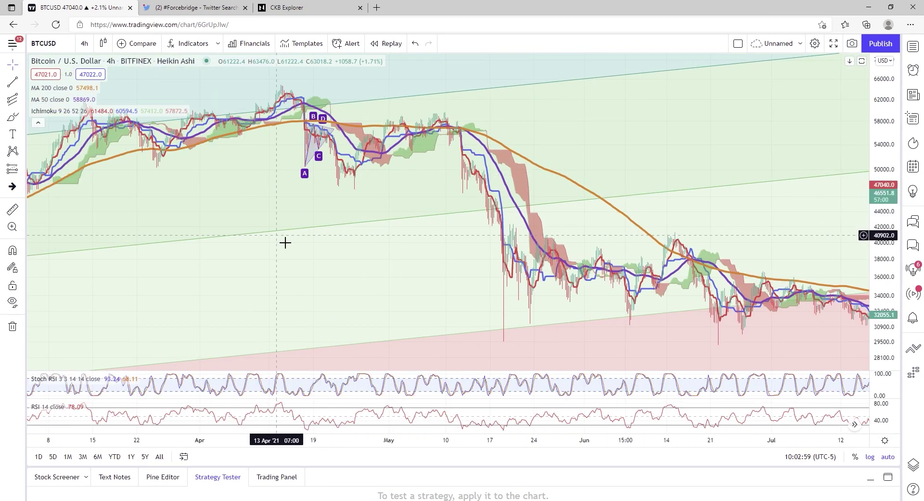
drag(285, 243, 546, 226)
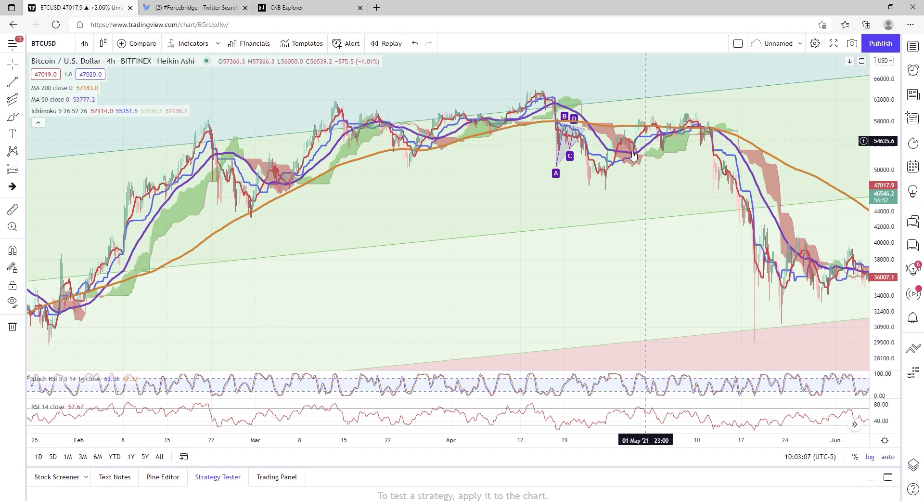
drag(693, 178, 442, 262)
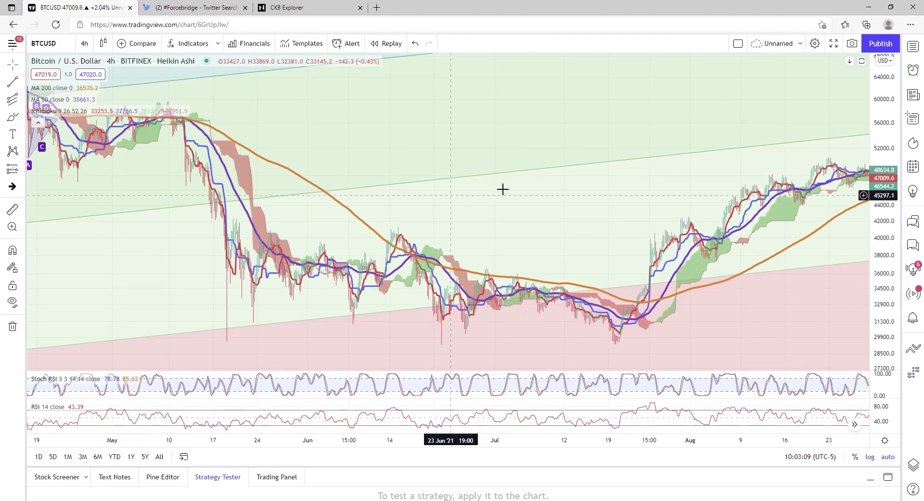
drag(699, 105, 251, 140)
scroll(99, 169, up, 3)
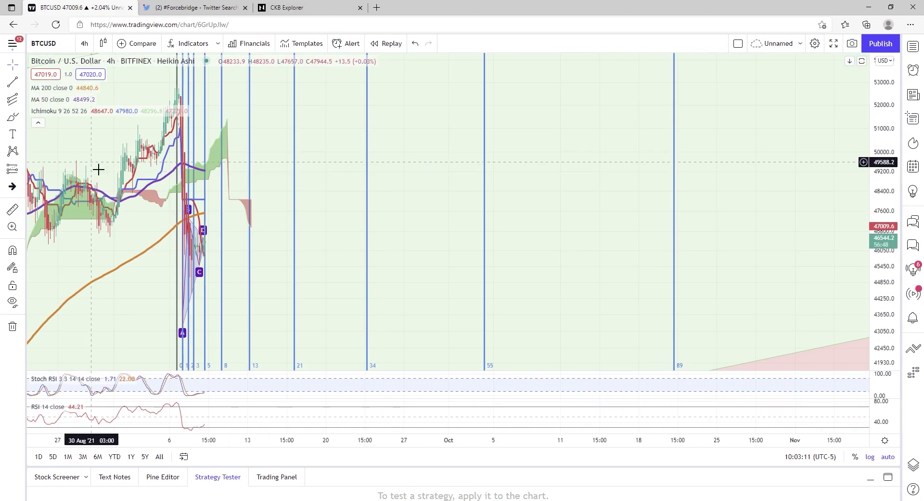
scroll(98, 169, up, 2)
scroll(190, 250, down, 4)
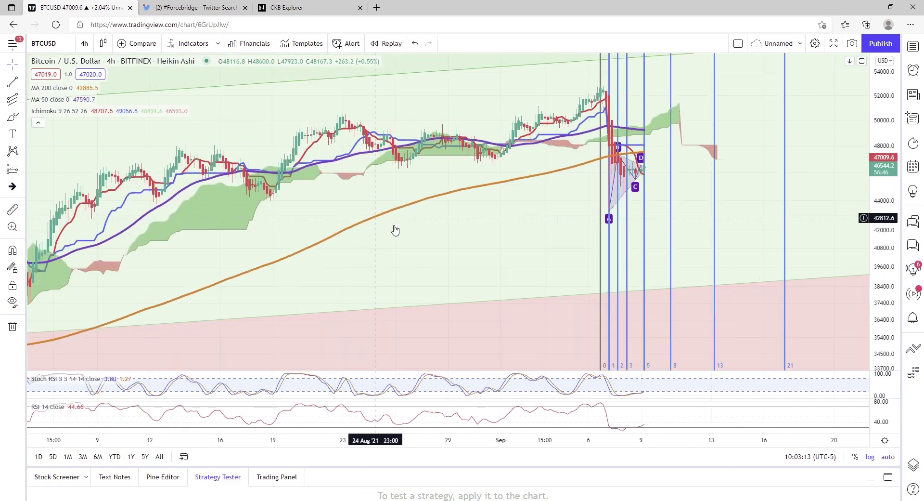
Re-examine the BTCUSD 4-hour decline from April to July against the moving averages and Ichimoku cloud, ending on the latest candles
scroll(167, 231, down, 3)
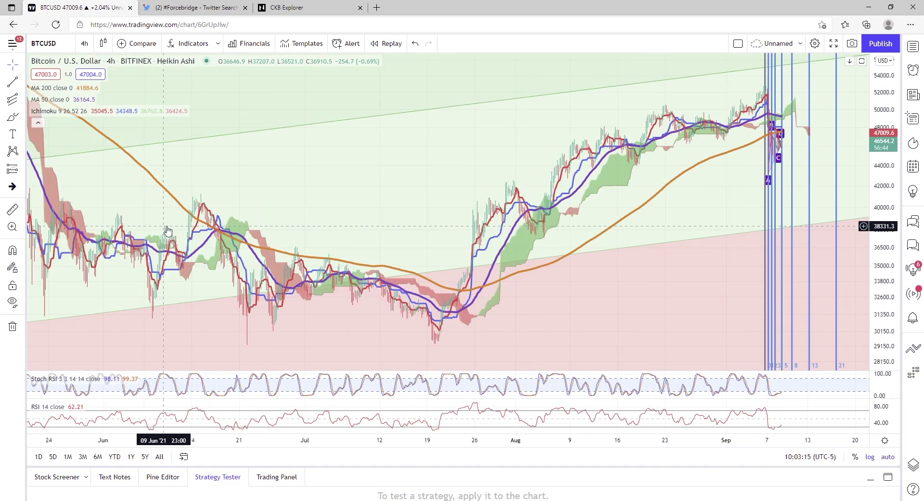
scroll(167, 232, down, 2)
drag(189, 143, 539, 107)
scroll(374, 150, up, 2)
scroll(331, 154, up, 2)
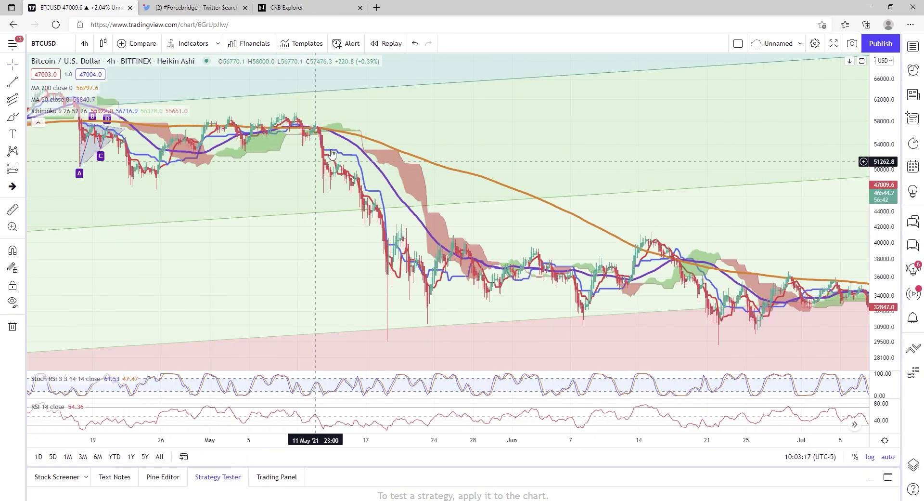
drag(237, 87, 586, 103)
scroll(247, 160, up, 2)
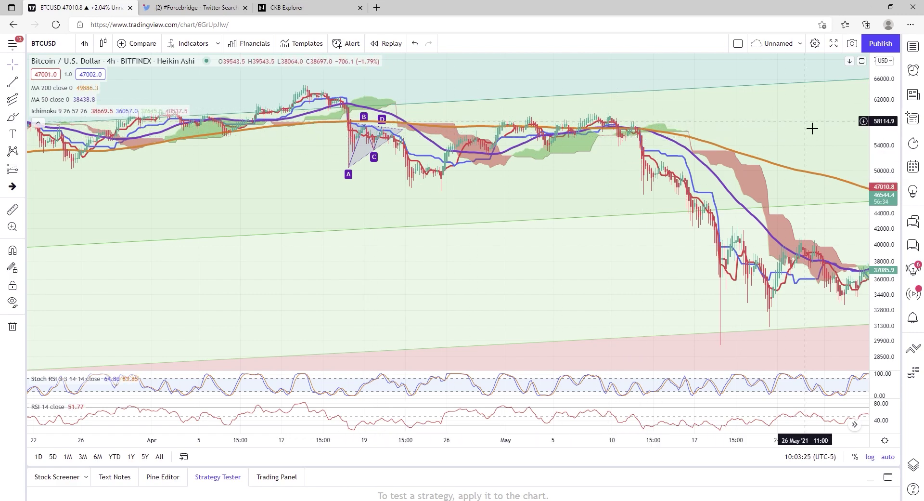
drag(812, 128, 223, 173)
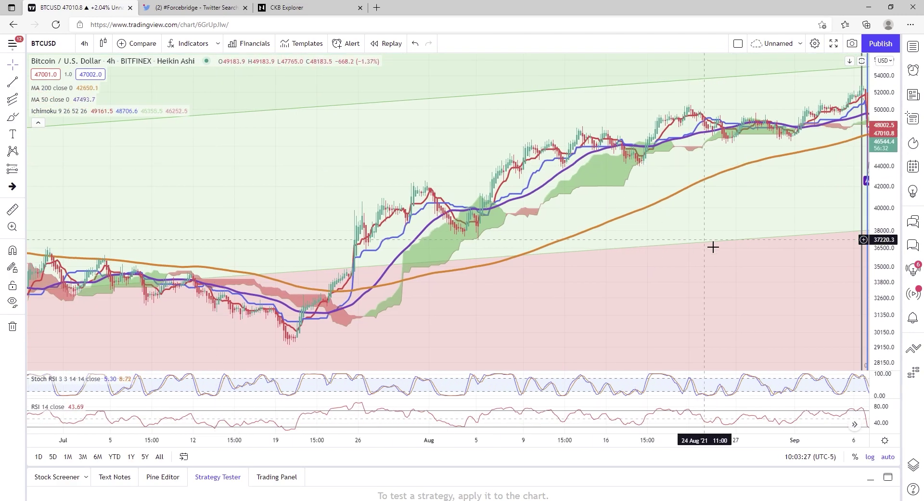
drag(713, 246, 349, 370)
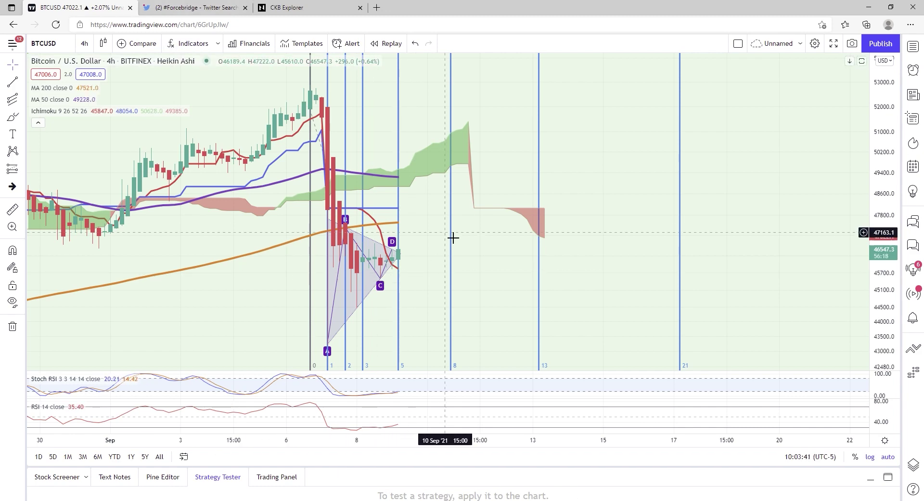
Cycle through the watchlist symbols from Bitcoin to the Nervos (CKB) / Tether USD 4-hour chart
key(space)
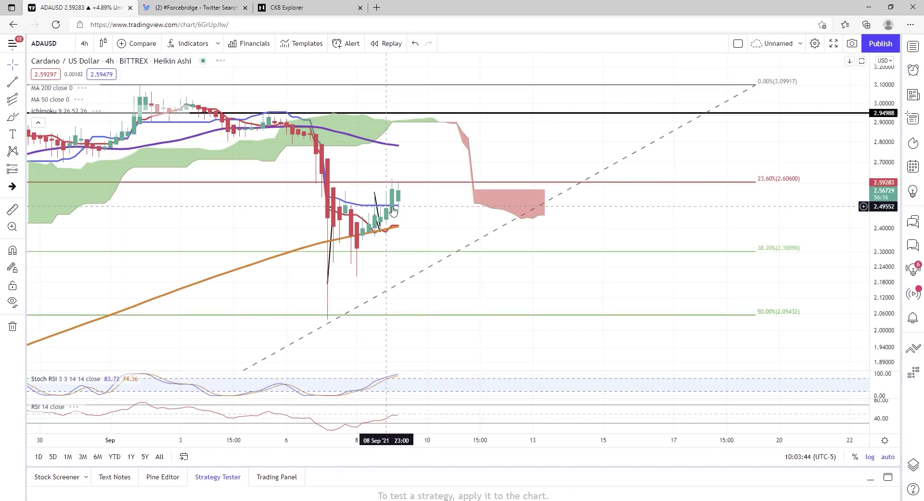
key(space)
key(space)
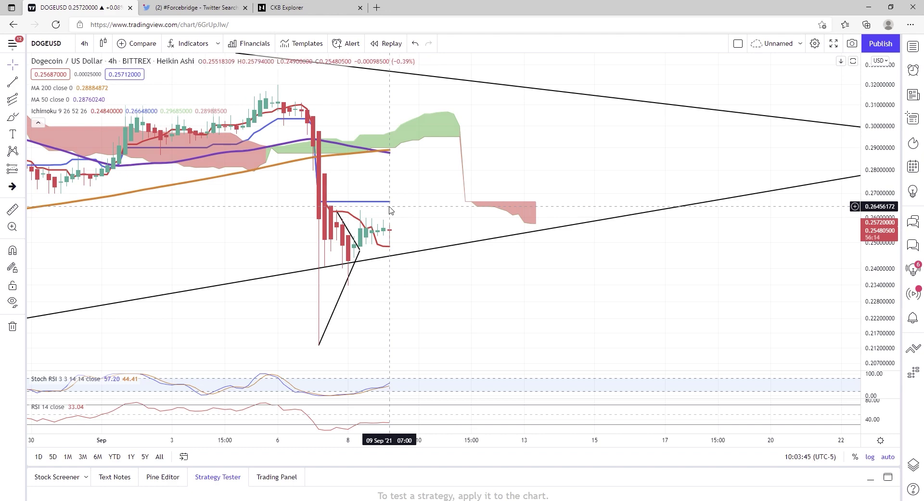
Draw a Fib Retracement on the CKBUSDT 4-hour chart from the 0.044594 high down to the 0.007858 low
scroll(512, 263, down, 10)
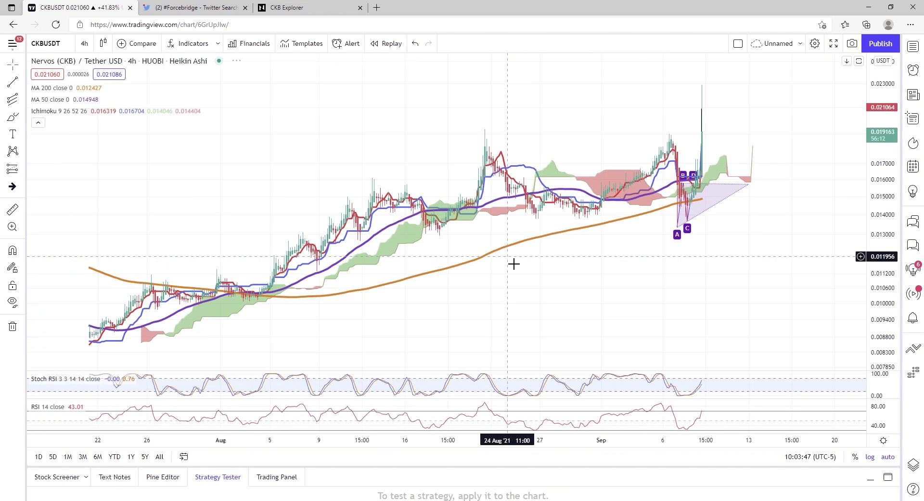
scroll(722, 290, right, 2)
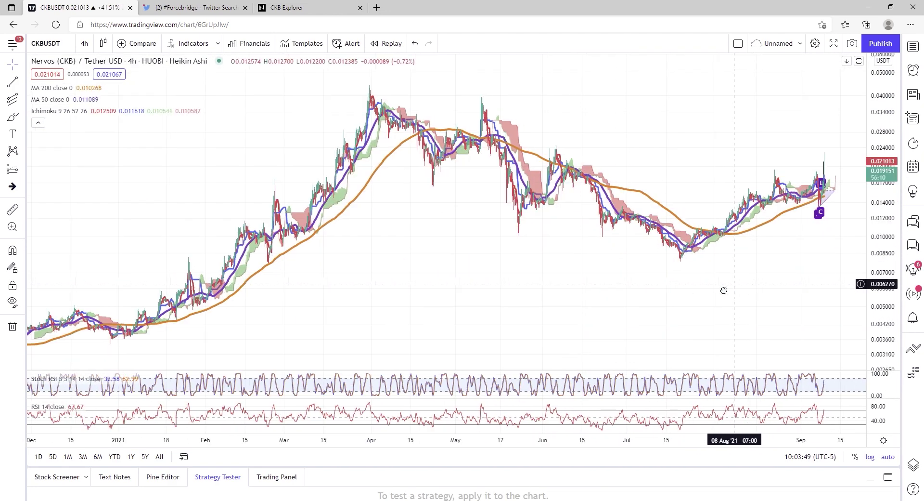
click(22, 100)
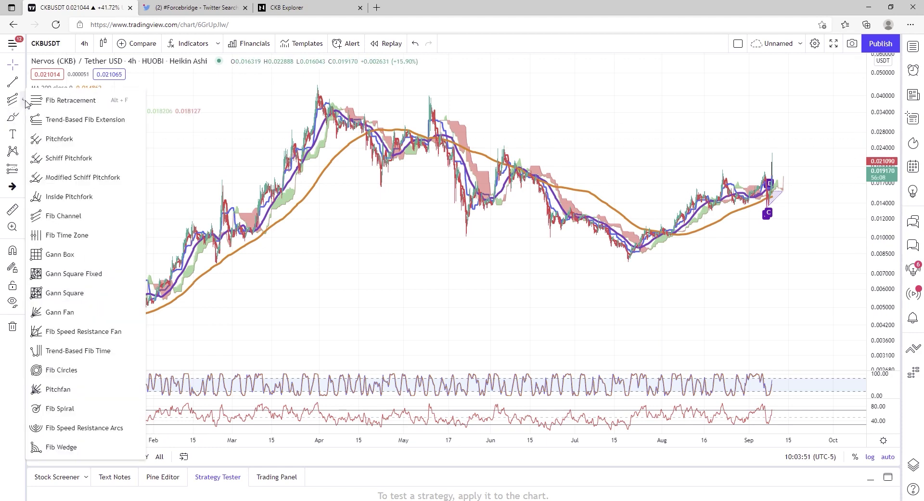
click(58, 97)
click(461, 85)
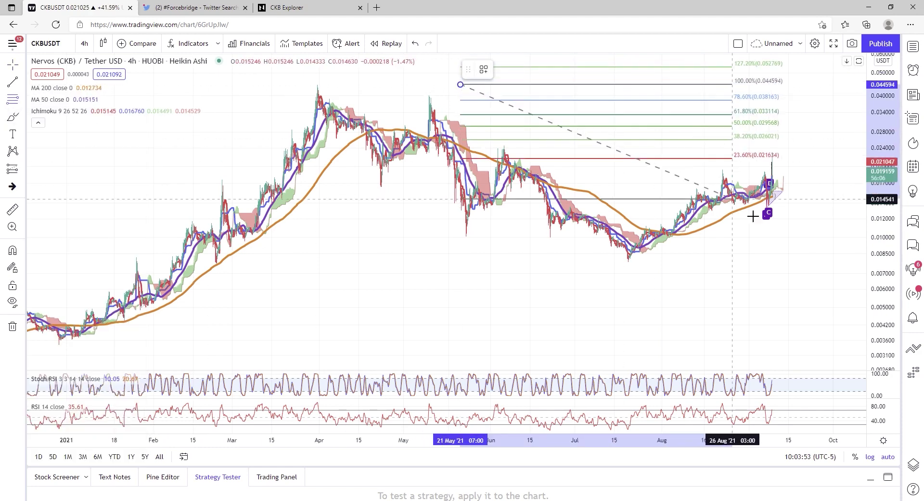
click(817, 260)
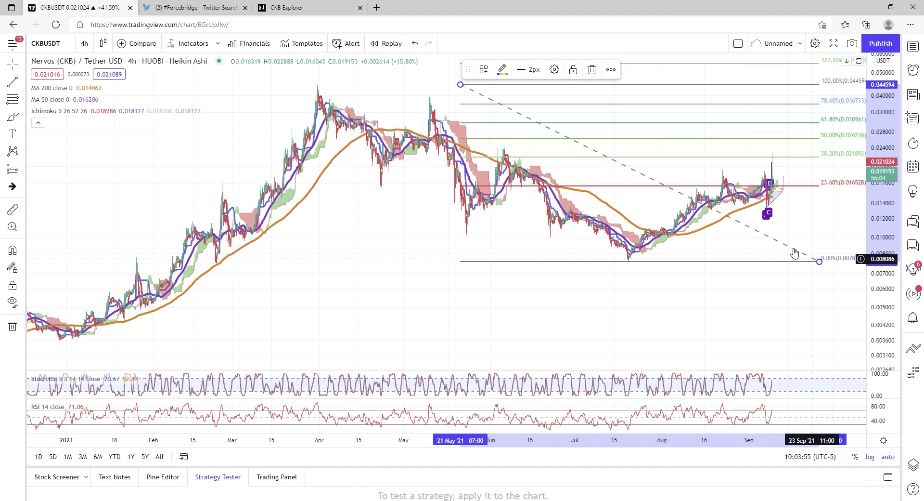
Set the CKBUSDT chart to the 1-hour interval and inspect the latest candles against the Fibonacci retracement levels
scroll(743, 250, up, 3)
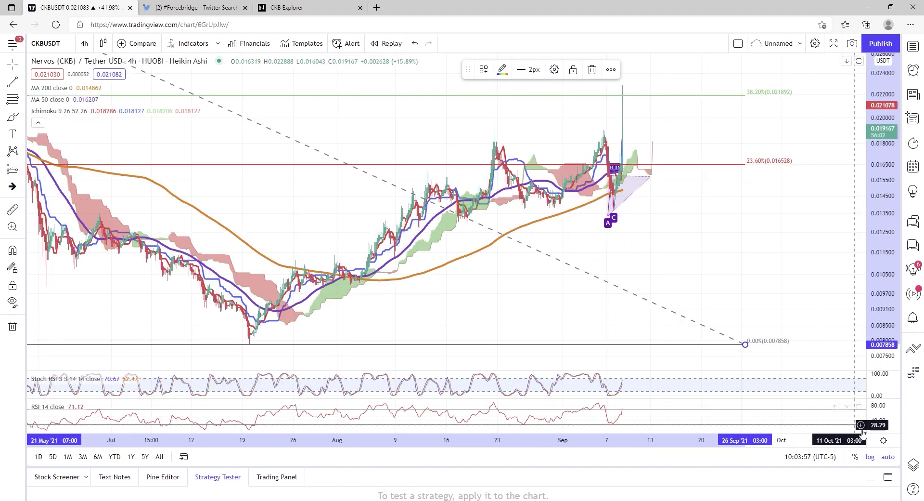
scroll(674, 323, up, 2)
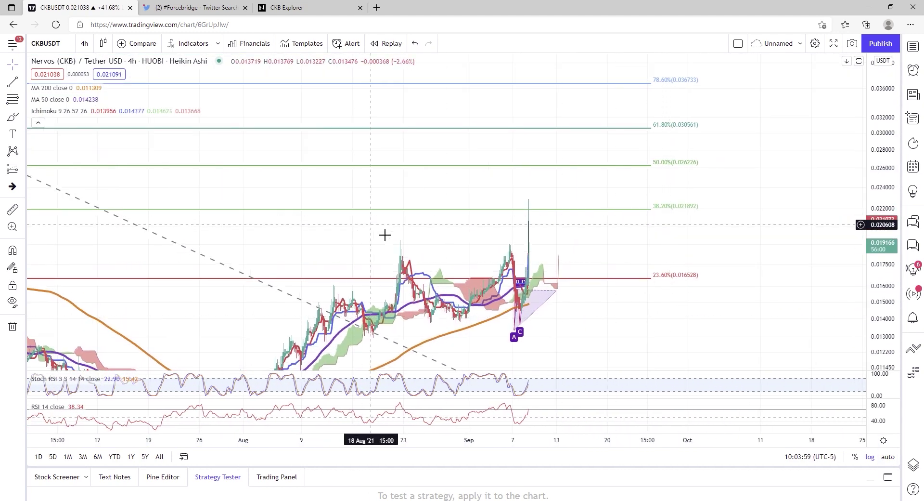
scroll(337, 246, up, 4)
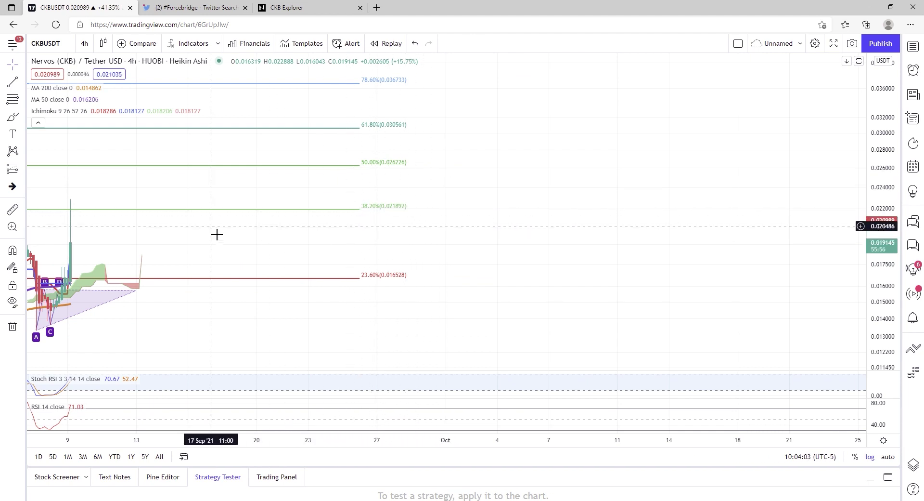
drag(214, 235, 391, 233)
click(81, 43)
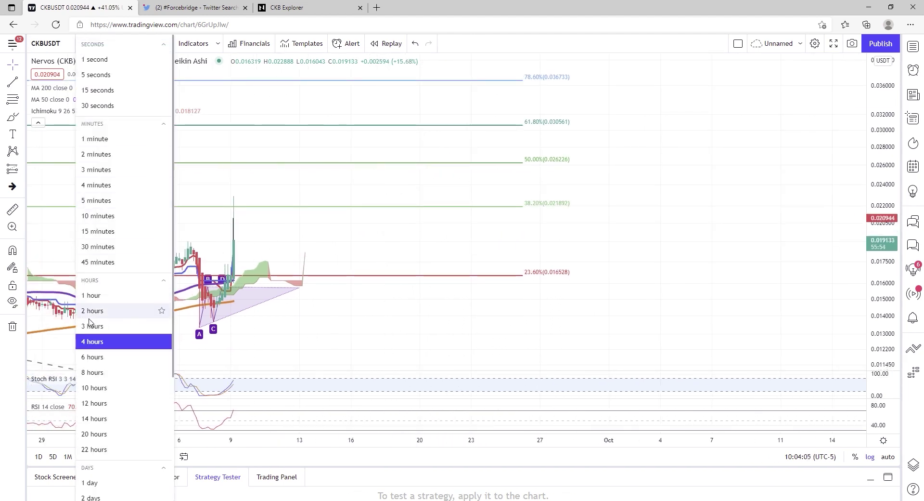
click(92, 294)
drag(539, 236, 369, 244)
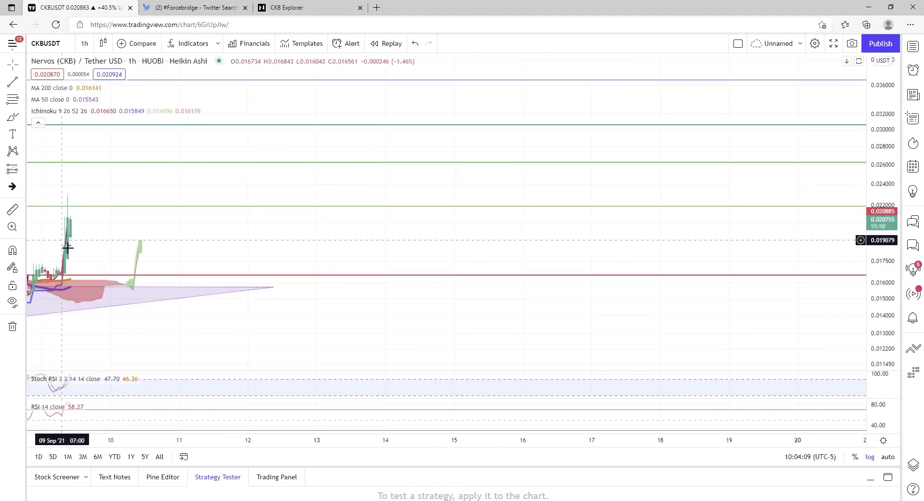
drag(65, 257, 68, 218)
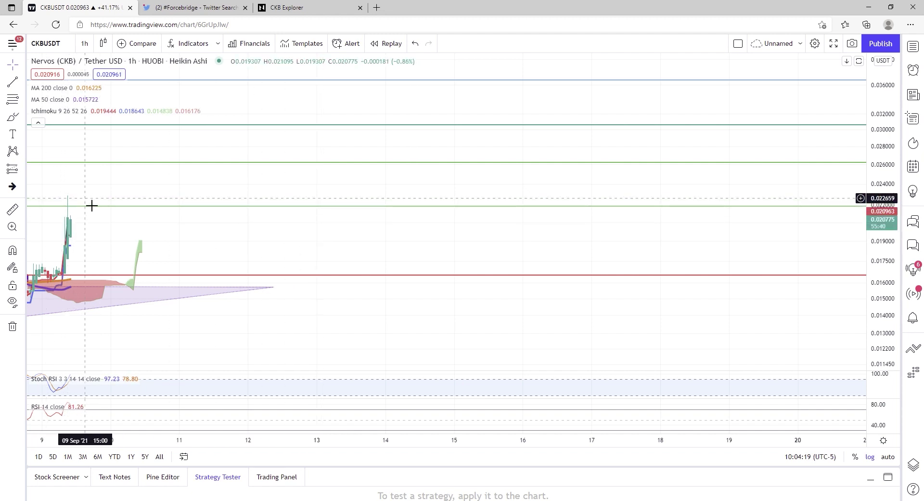
drag(297, 262, 266, 262)
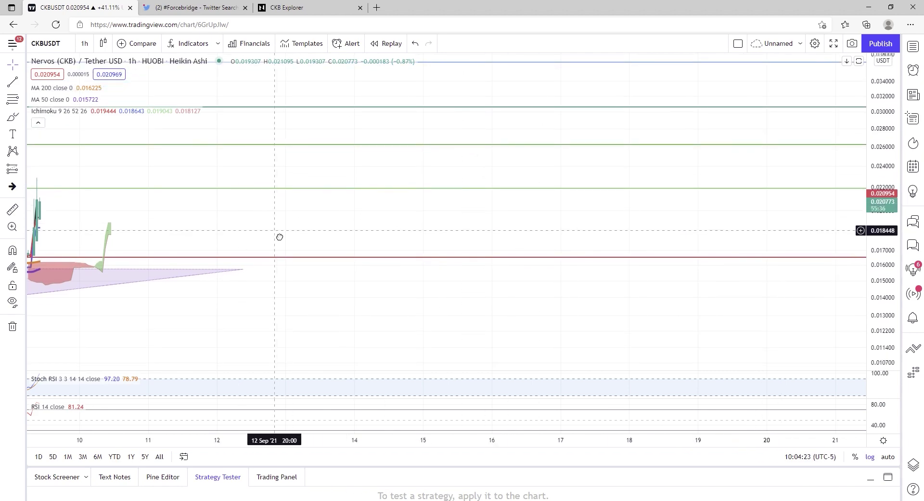
Examine the CKBUSDT 1-hour price spike against the retracement levels up to 100%, the ABCD triangle and the Ichimoku cloud
scroll(502, 297, down, 5)
scroll(501, 297, down, 8)
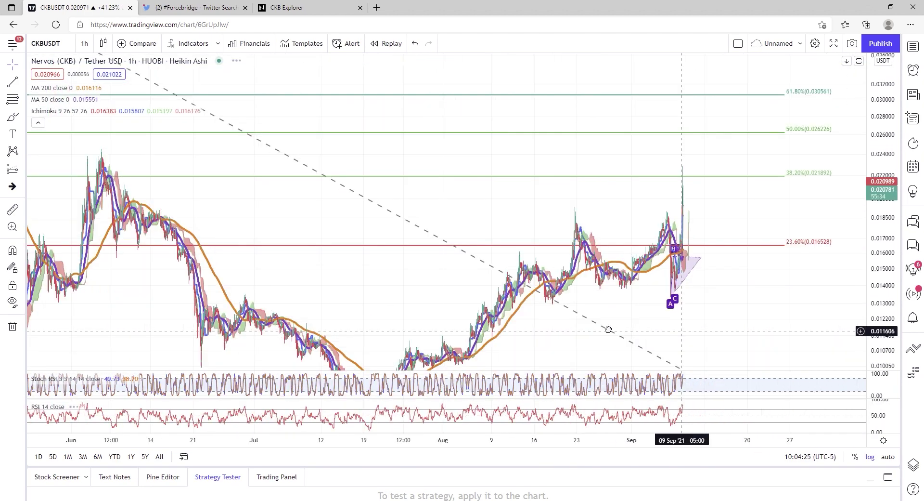
drag(588, 288, 593, 341)
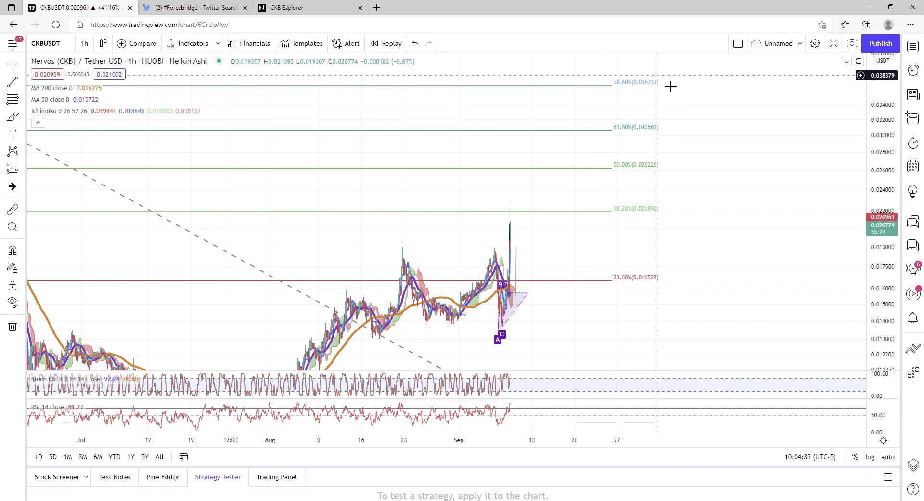
drag(703, 105, 717, 166)
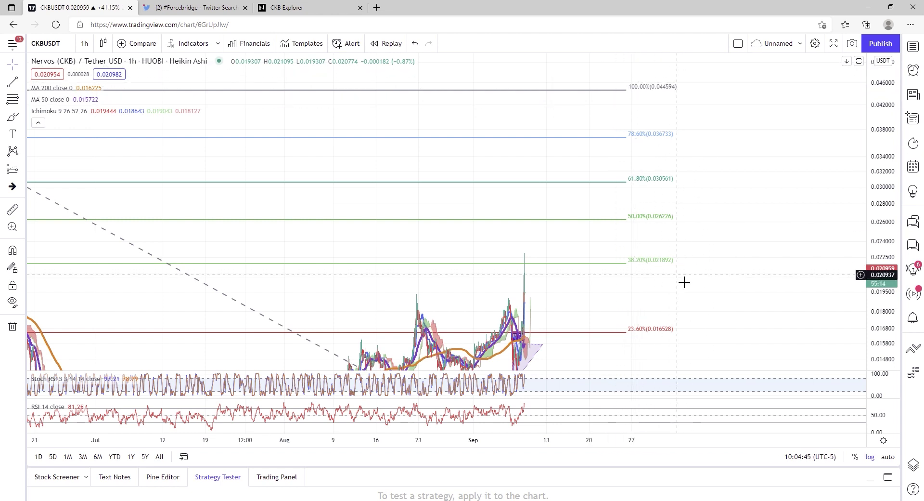
scroll(489, 312, up, 5)
drag(489, 305, 246, 308)
scroll(262, 305, up, 3)
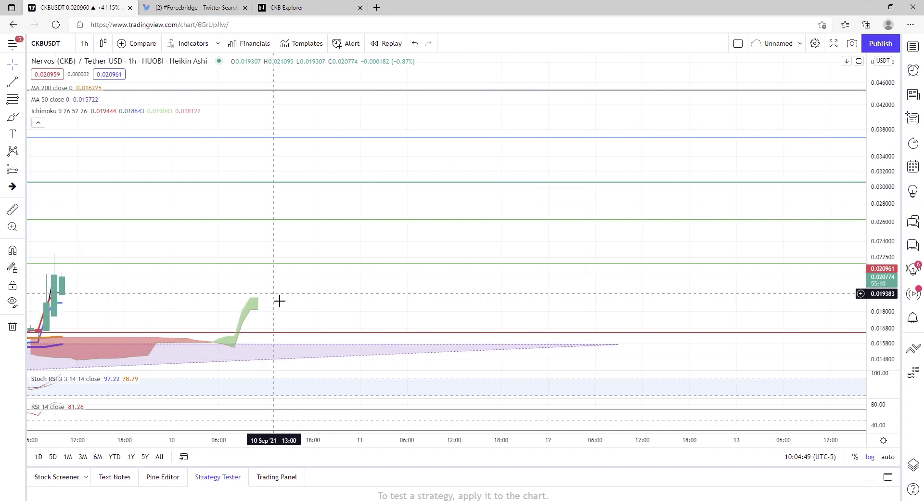
scroll(279, 301, down, 3)
scroll(388, 320, down, 1)
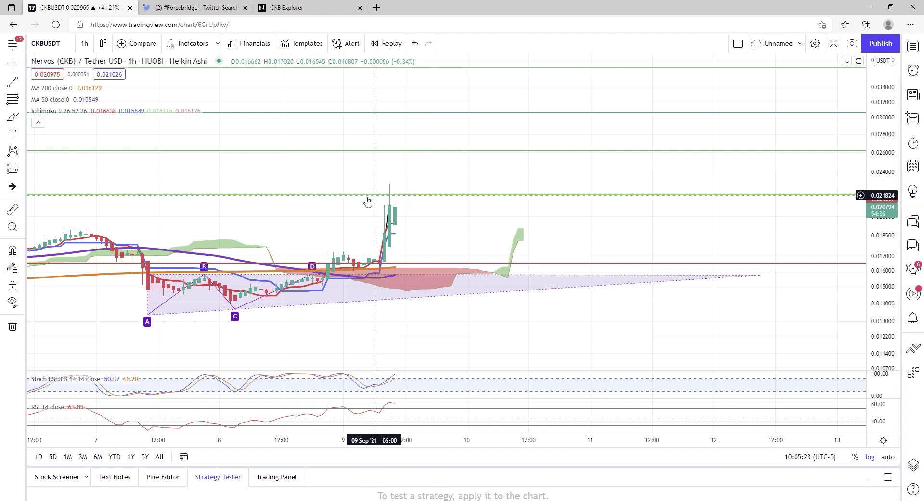
scroll(359, 207, down, 5)
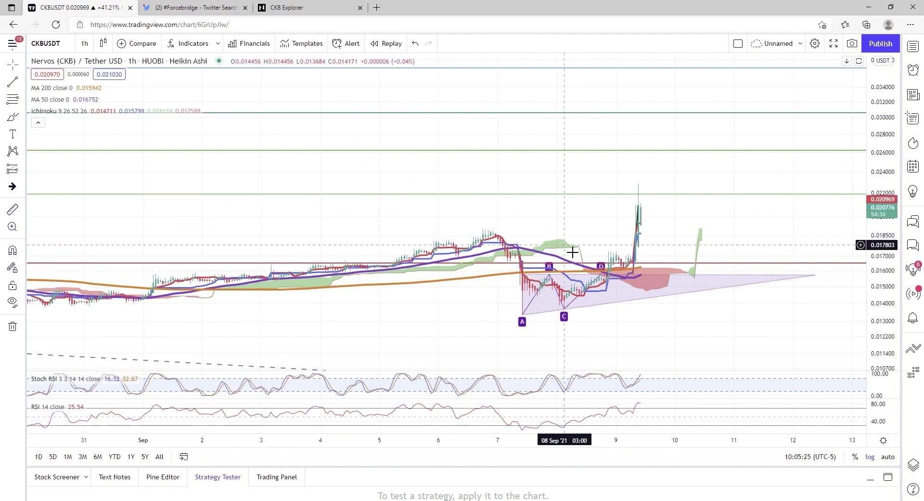
scroll(573, 250, up, 5)
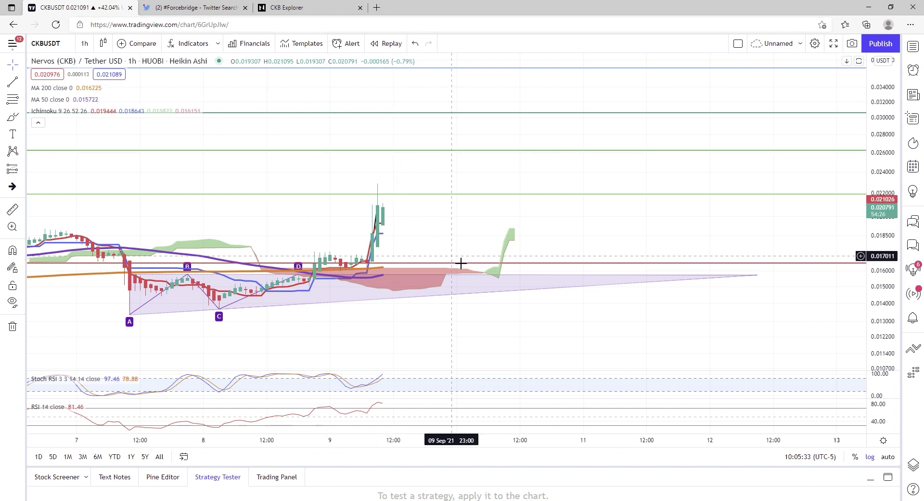
Review the #Forcebridge Twitter posts about YokaiSwap and return to the CKBUSDT chart in TradingView
click(294, 8)
click(202, 7)
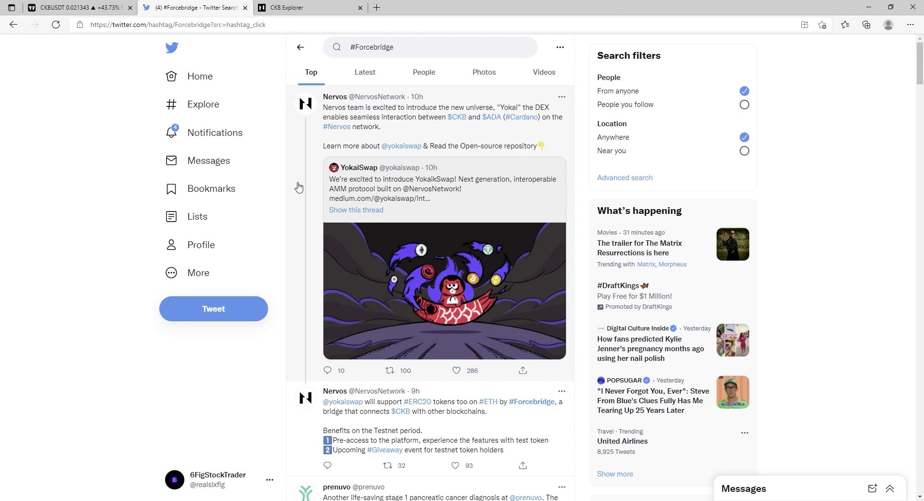
click(80, 9)
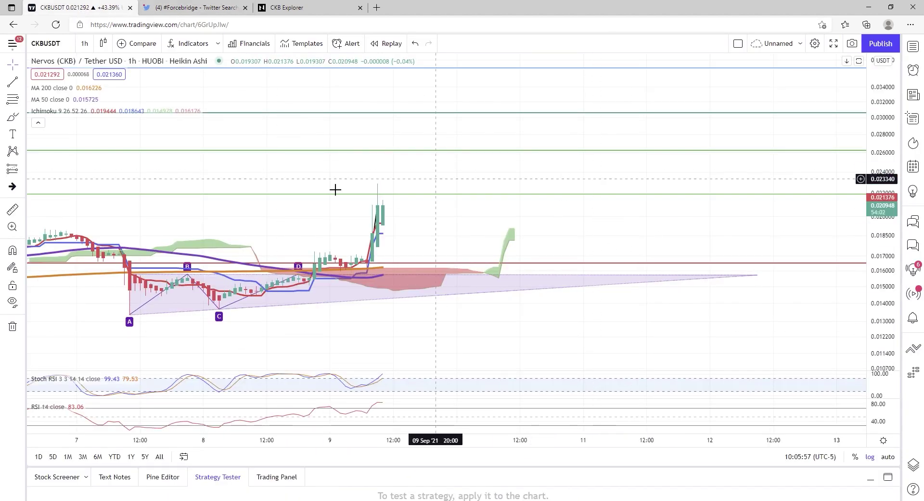